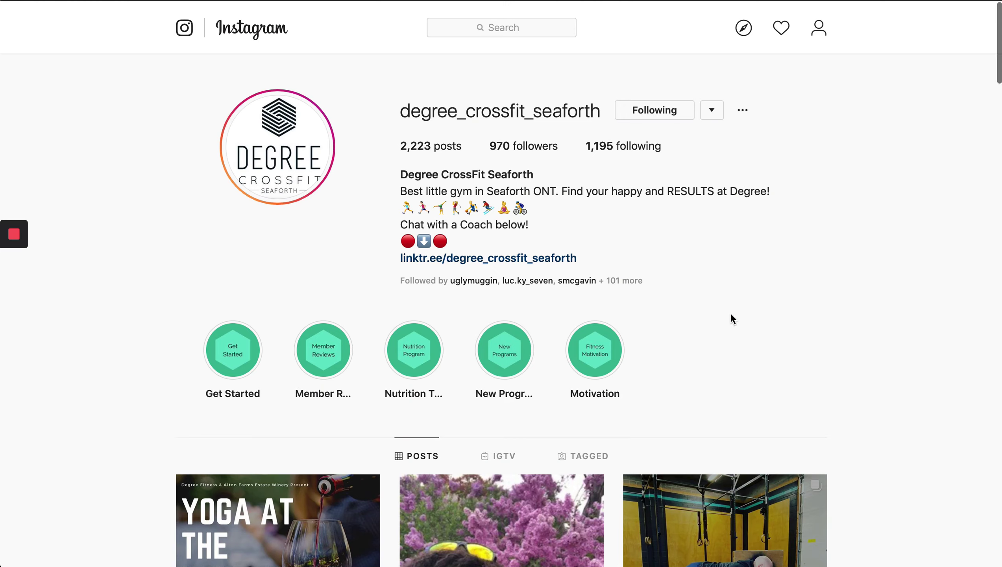
Search for the coach by name and open her personal account from the results.
{"action": "scroll", "coordinate": [732, 319], "scroll_direction": "down", "scroll_amount": 6}
{"action": "scroll", "coordinate": [732, 319], "scroll_direction": "up", "scroll_amount": 6}
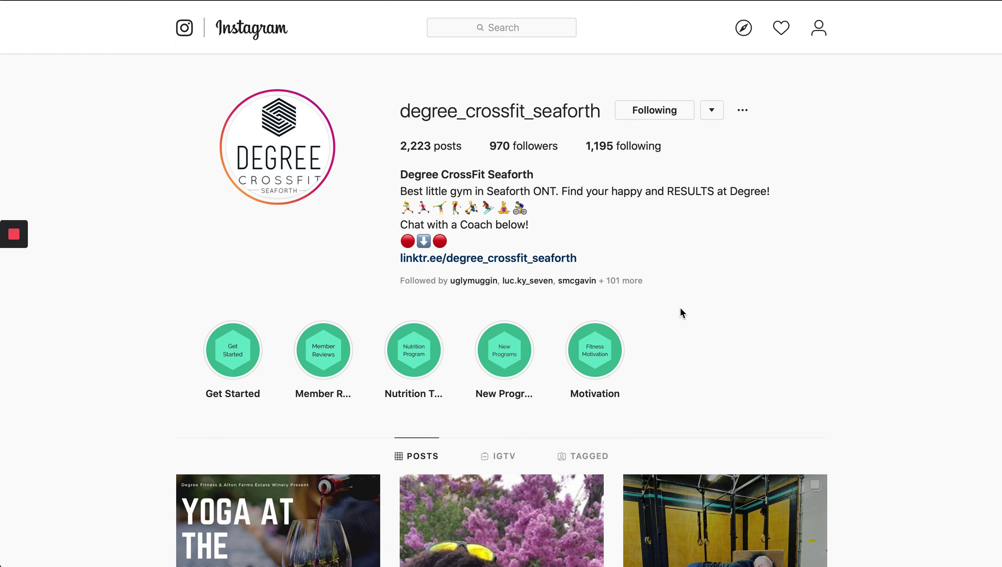
{"action": "scroll", "coordinate": [681, 309], "scroll_direction": "down", "scroll_amount": 15}
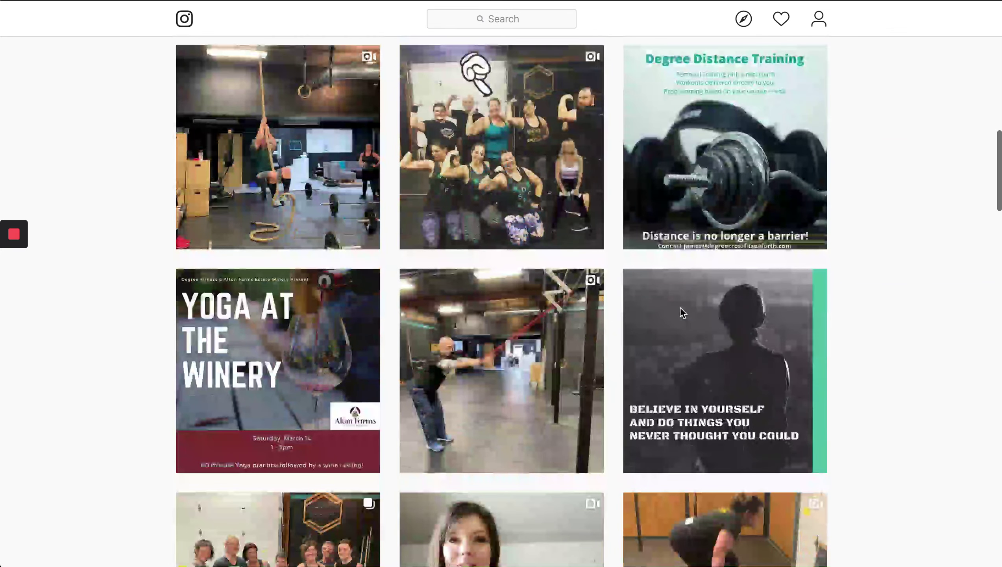
{"action": "scroll", "coordinate": [681, 308], "scroll_direction": "up", "scroll_amount": 15}
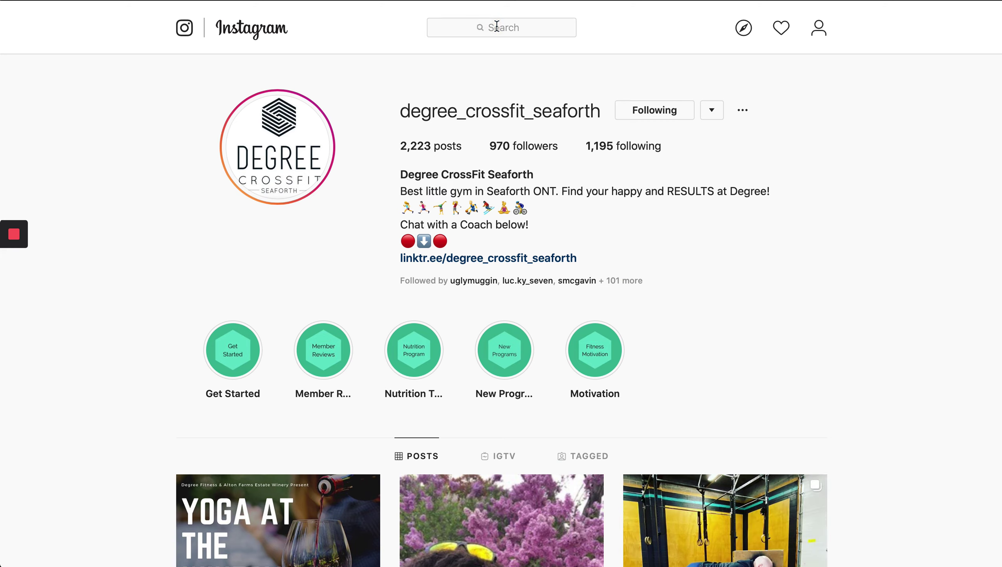
{"action": "left_click", "coordinate": [520, 26]}
{"action": "type", "text": "kaleda"}
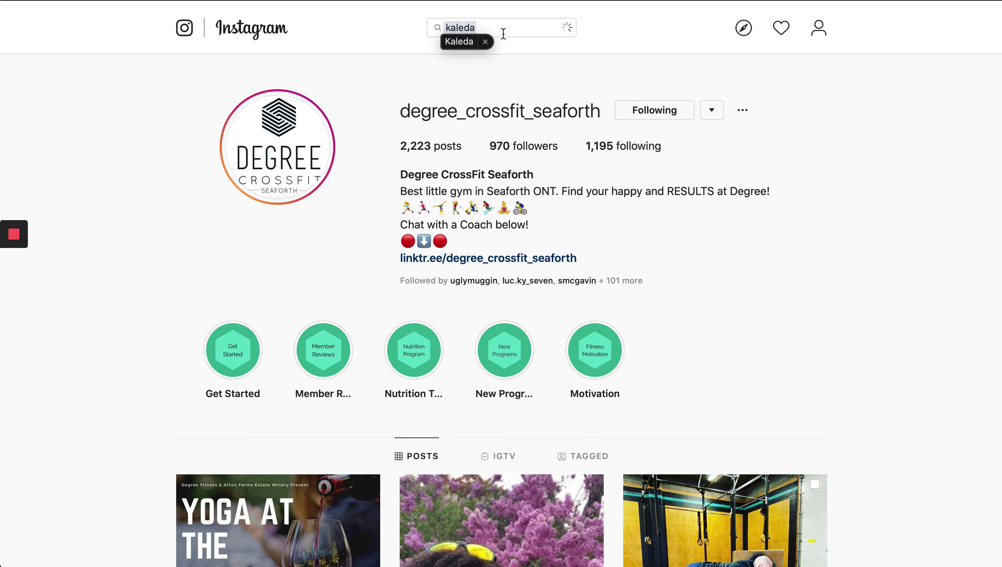
{"action": "left_click", "coordinate": [470, 78]}
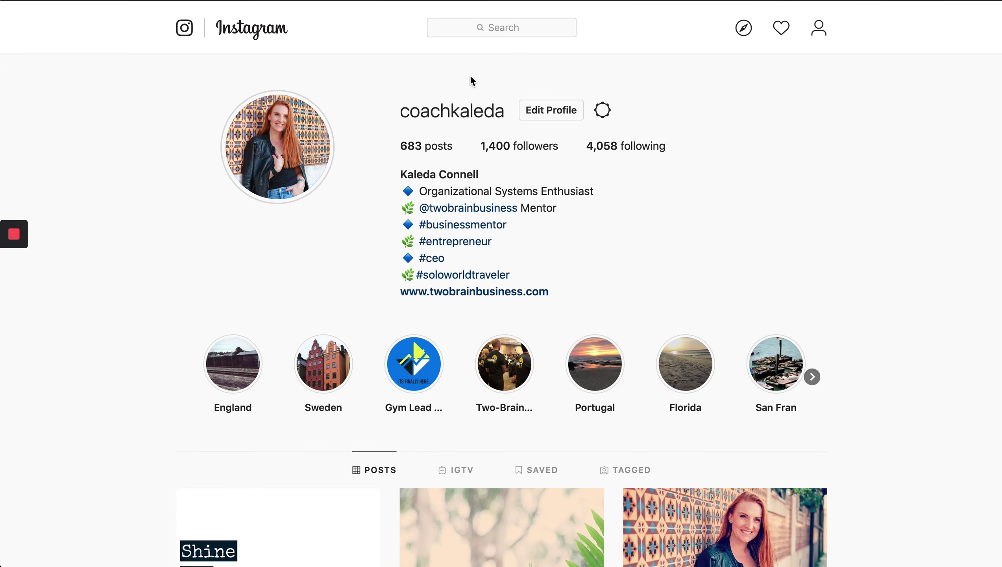
Open Edit Profile, scroll through the bio, and focus the email field.
{"action": "left_click", "coordinate": [545, 113]}
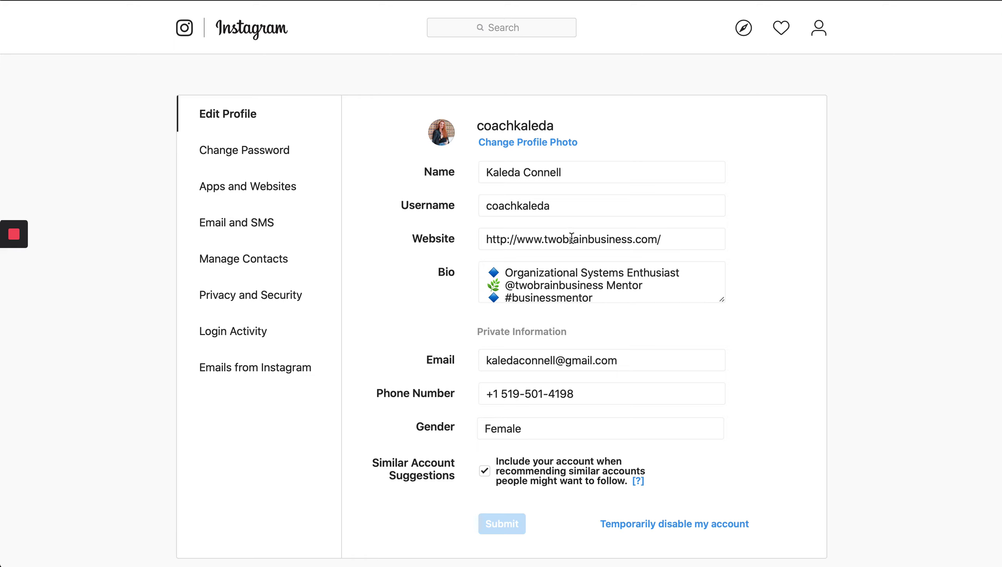
{"action": "scroll", "coordinate": [548, 282], "scroll_direction": "down", "scroll_amount": 1}
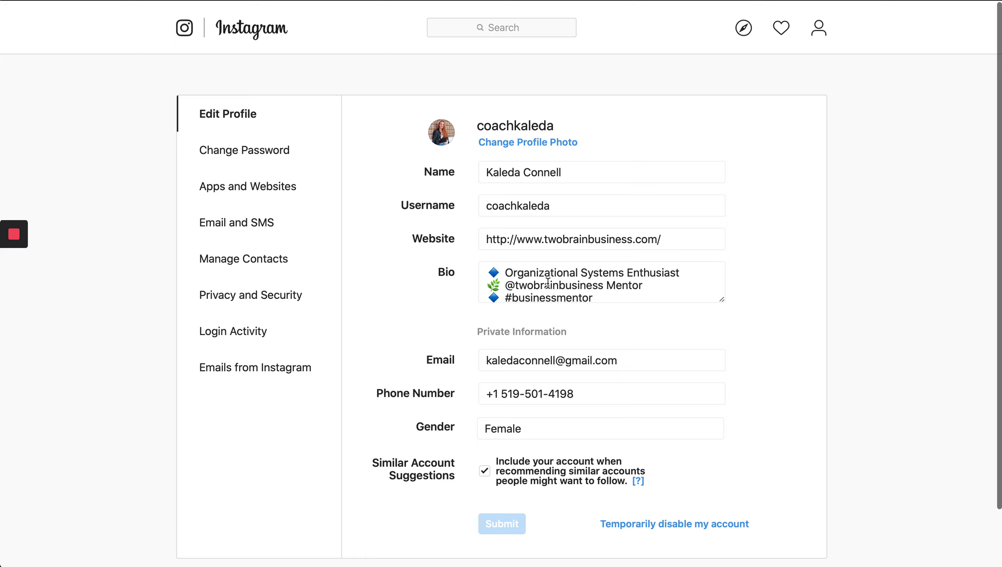
{"action": "scroll", "coordinate": [518, 278], "scroll_direction": "down", "scroll_amount": 4}
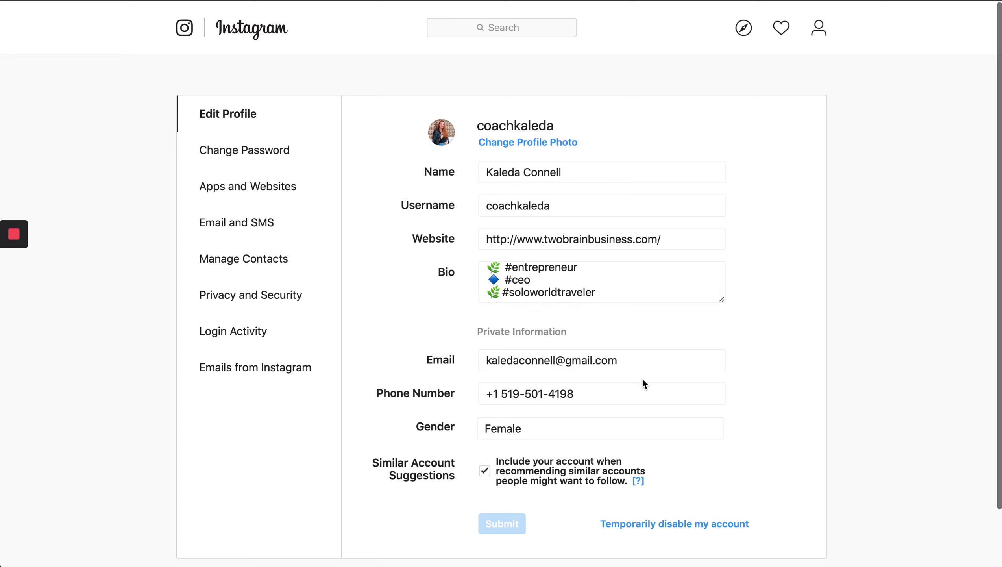
{"action": "left_click", "coordinate": [627, 363]}
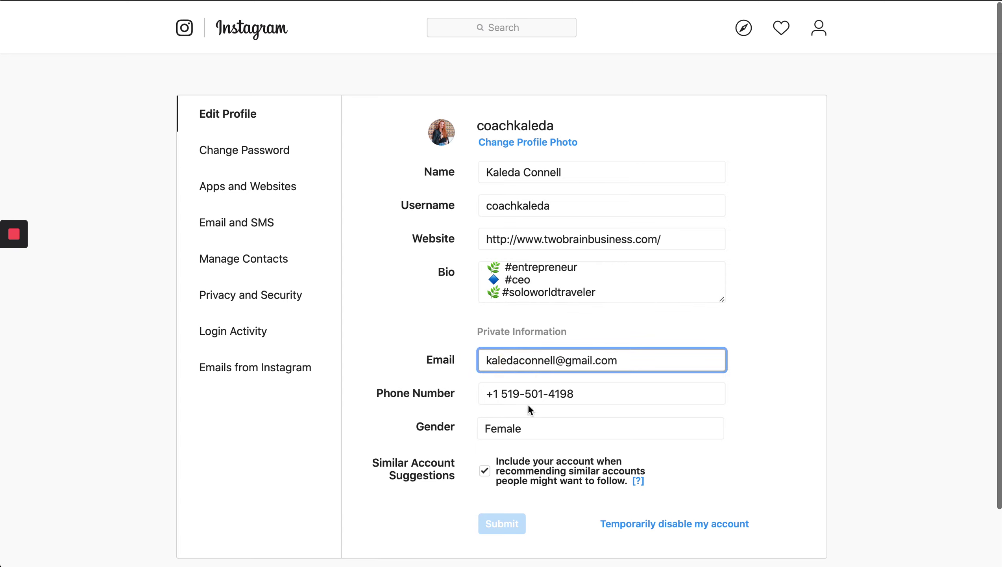
{"action": "scroll", "coordinate": [521, 476], "scroll_direction": "down", "scroll_amount": 2}
{"action": "scroll", "coordinate": [521, 476], "scroll_direction": "up", "scroll_amount": 2}
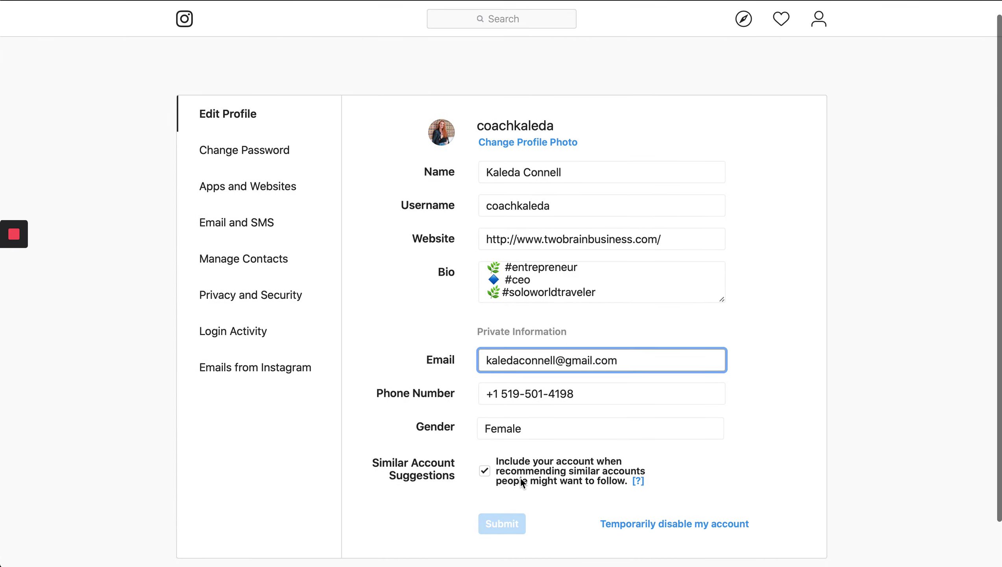
{"action": "scroll", "coordinate": [593, 292], "scroll_direction": "down", "scroll_amount": 2}
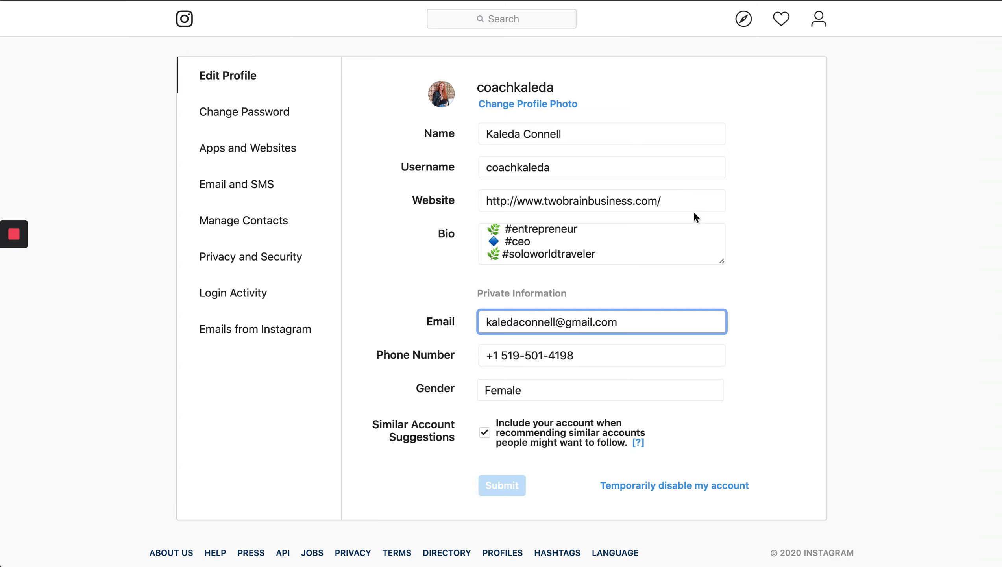
{"action": "left_click", "coordinate": [668, 199]}
{"action": "triple_click", "coordinate": [668, 199]}
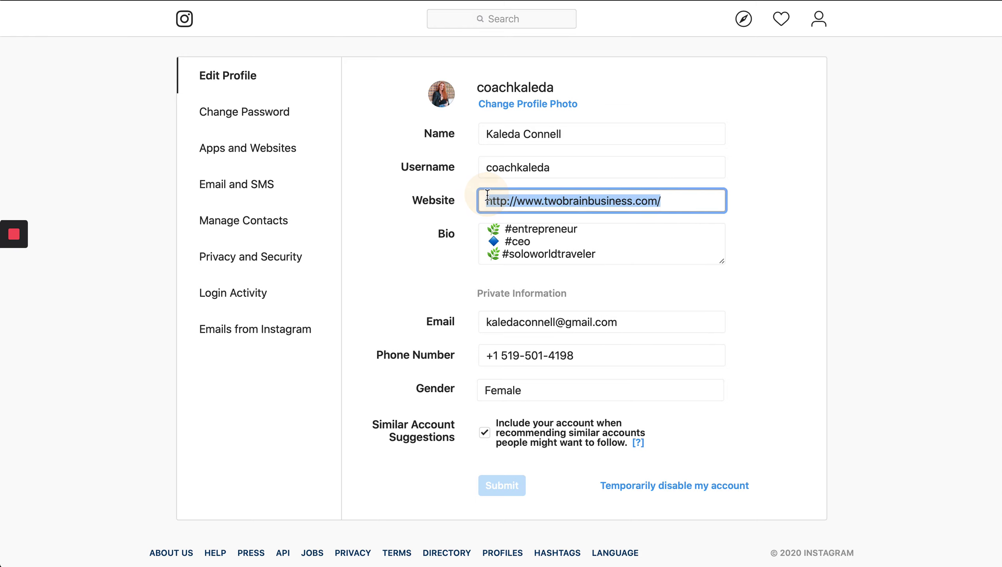
{"action": "left_click", "coordinate": [669, 199]}
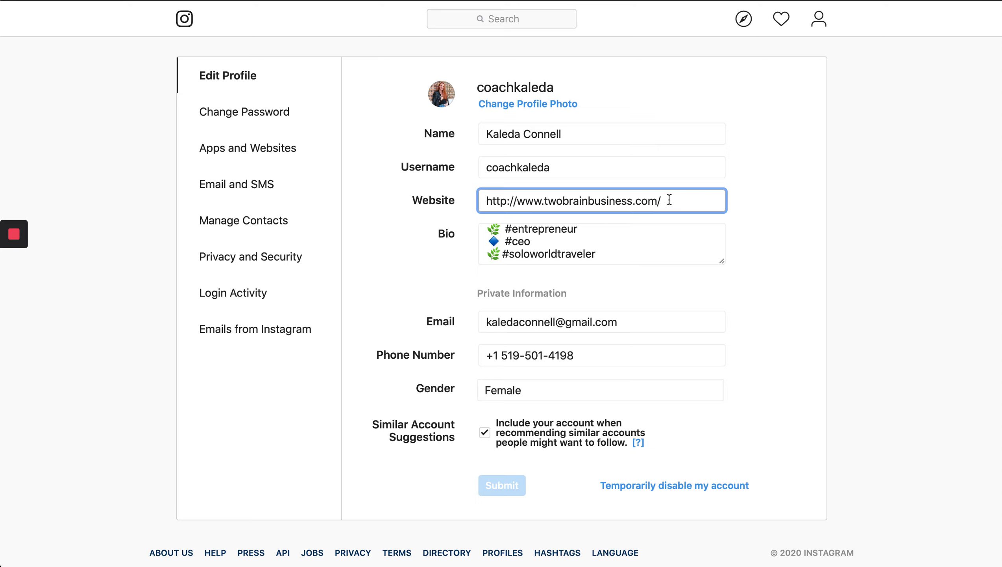
{"action": "key", "text": "XF86AudioMute"}
Go back in the browser to the coach's profile page and scroll to its top.
{"action": "left_click", "coordinate": [123, 1]}
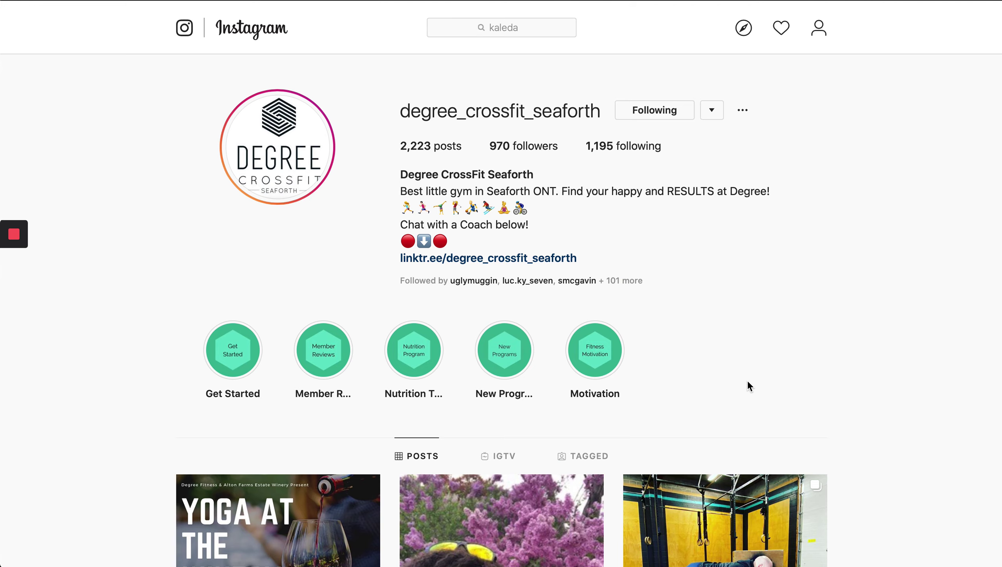
{"action": "scroll", "coordinate": [772, 260], "scroll_direction": "up", "scroll_amount": 1}
{"action": "left_click", "coordinate": [417, 260]}
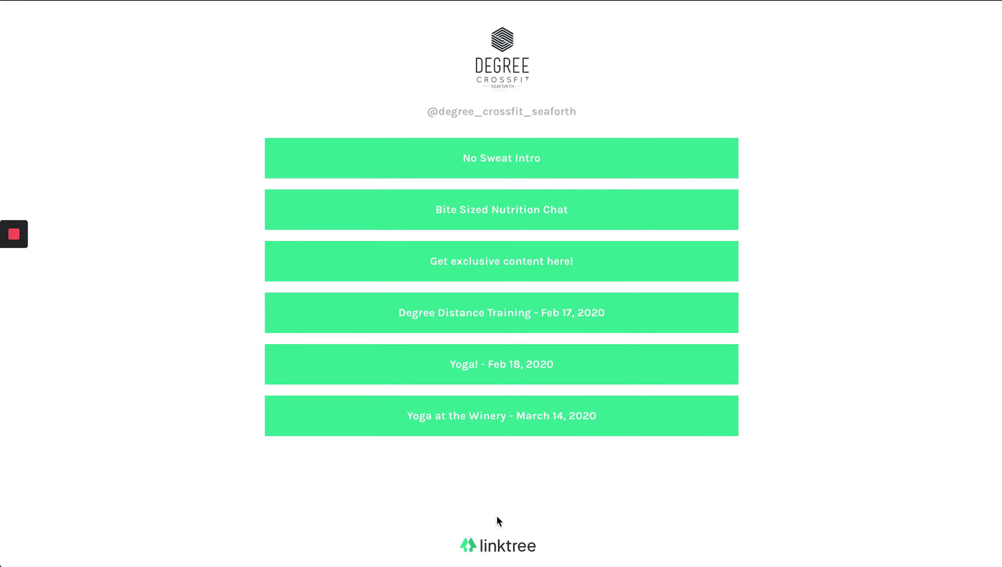
{"action": "left_click", "coordinate": [483, 542]}
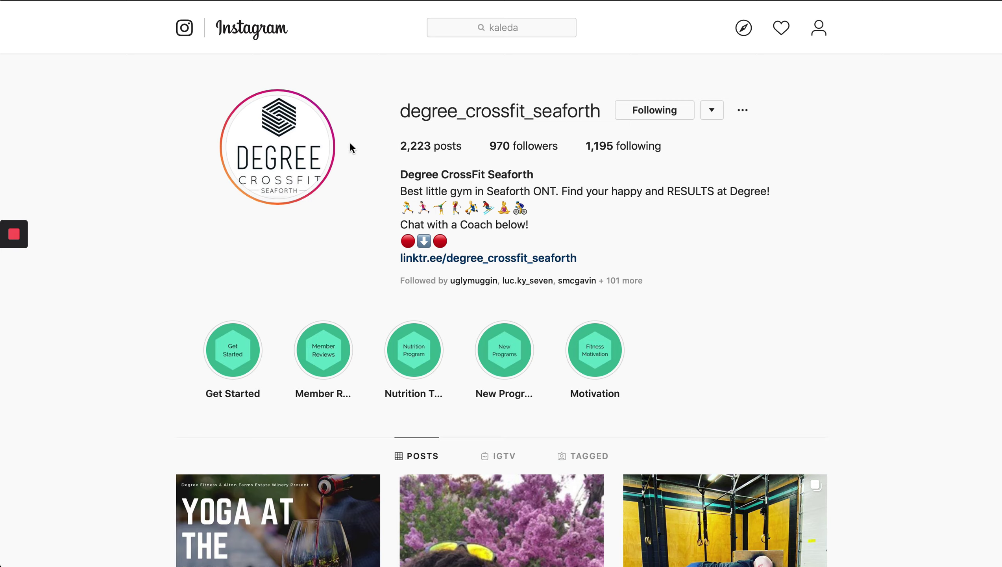
Play the gym's stories, skip ahead through six of them, then close the viewer.
{"action": "left_click", "coordinate": [270, 155]}
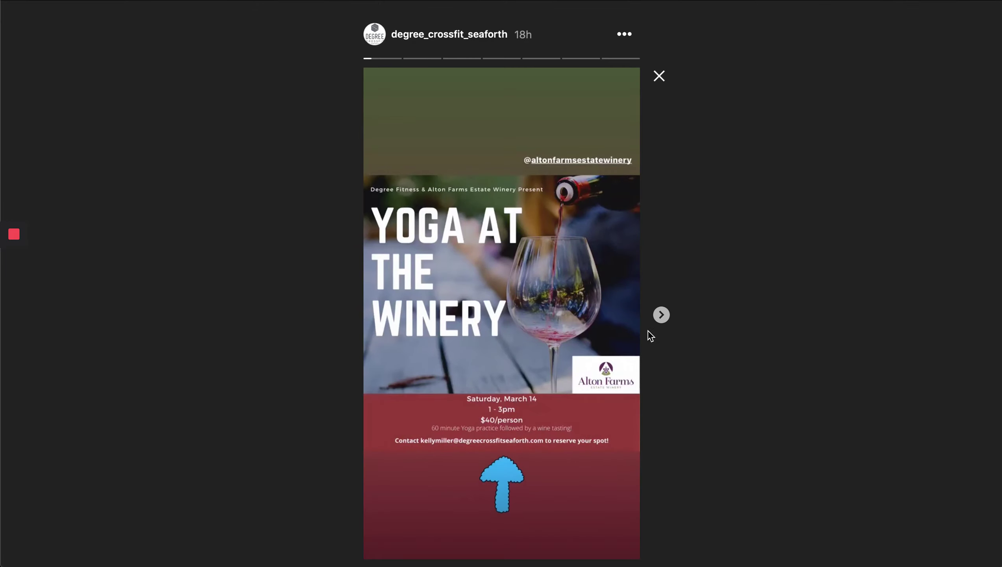
{"action": "left_click", "coordinate": [661, 315]}
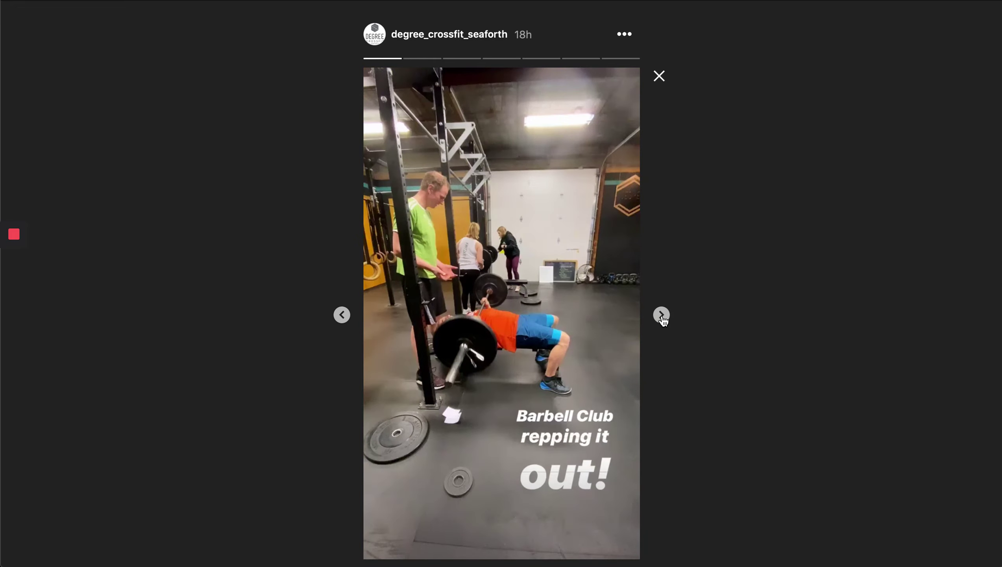
{"action": "left_click", "coordinate": [662, 315]}
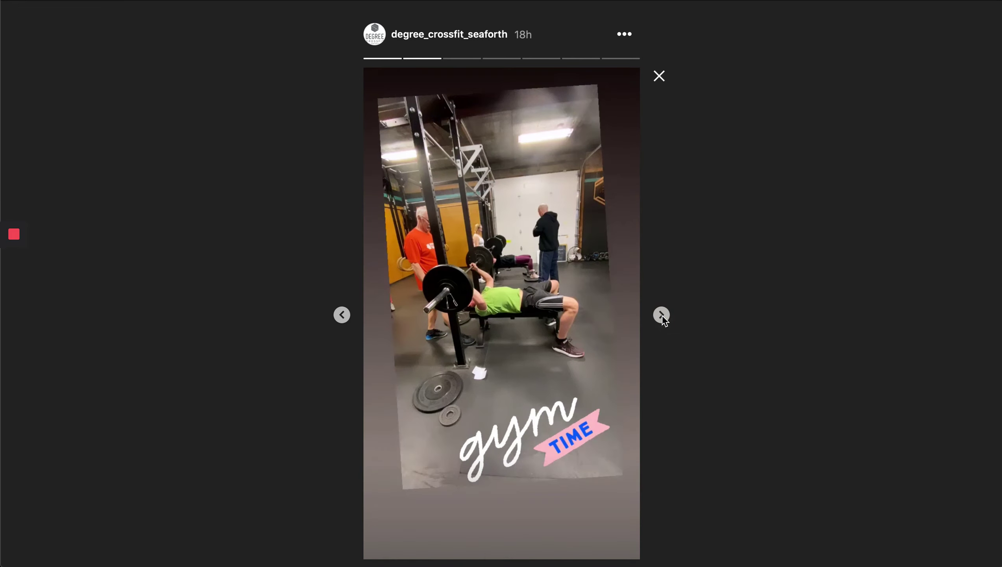
{"action": "left_click", "coordinate": [661, 315]}
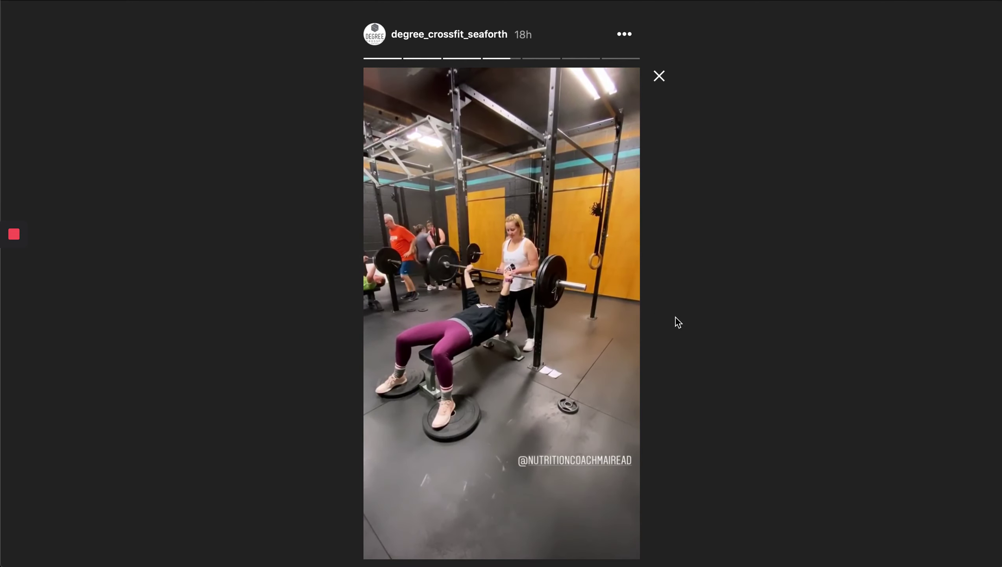
{"action": "left_click", "coordinate": [662, 314]}
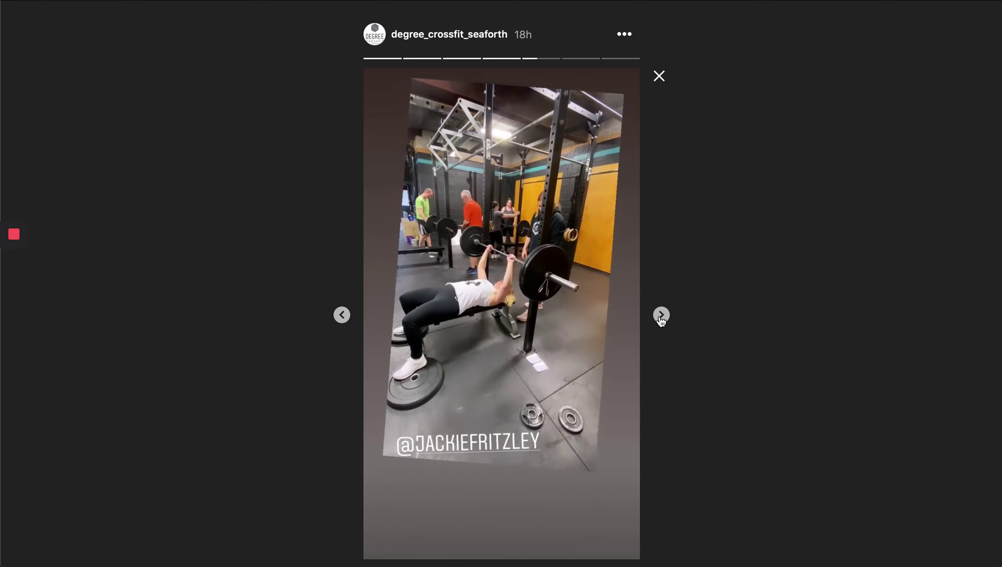
{"action": "left_click", "coordinate": [660, 318]}
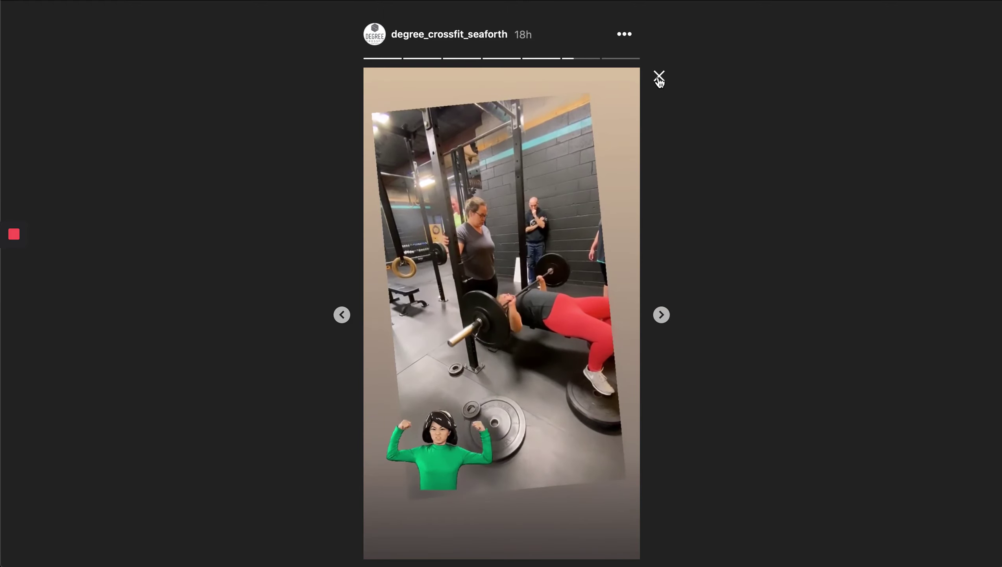
{"action": "left_click", "coordinate": [668, 317]}
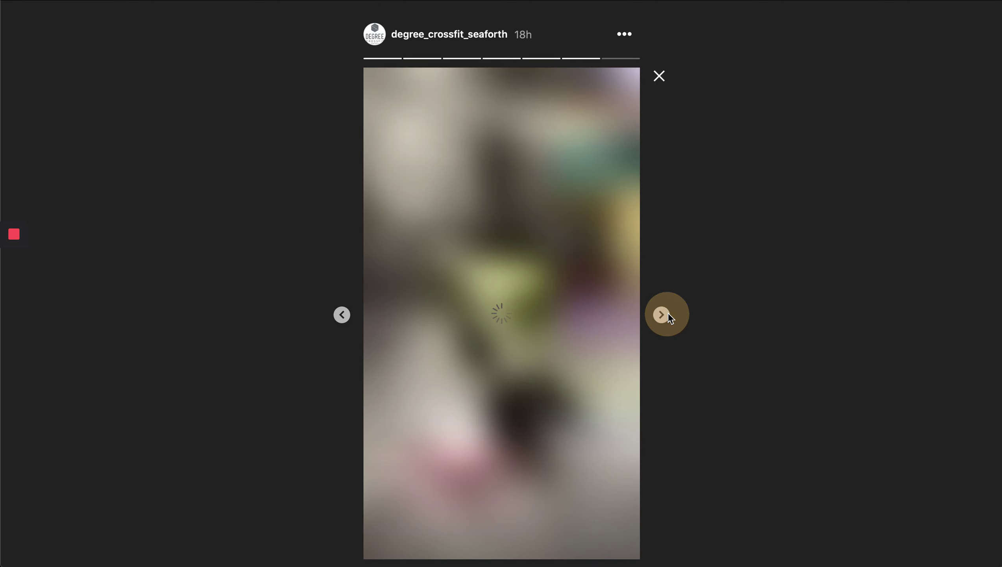
{"action": "left_click", "coordinate": [659, 76]}
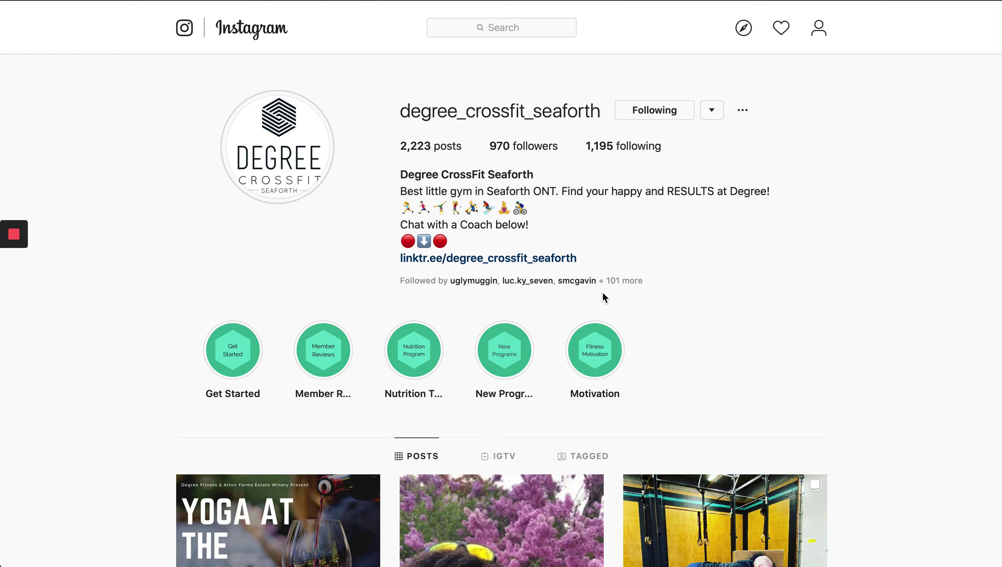